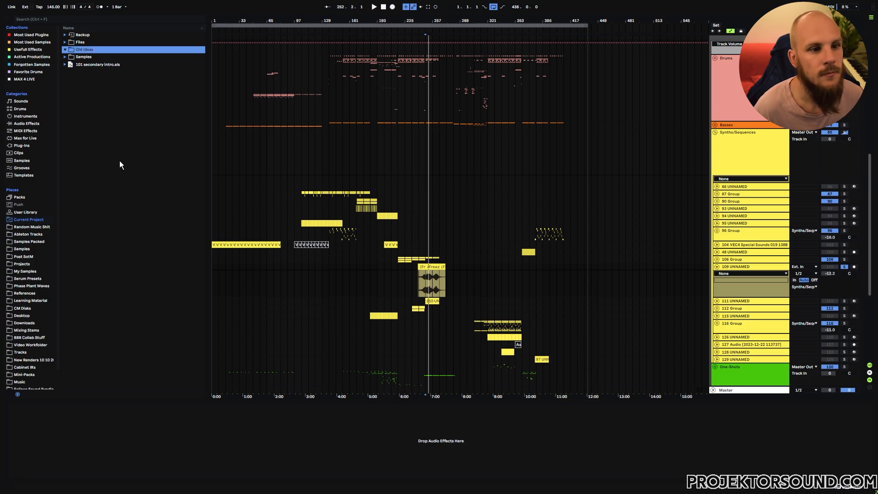
Step: Save the 109 UNNAMED track into the project's Old Ideas folder, keeping its name
right_click(110, 100)
click(96, 101)
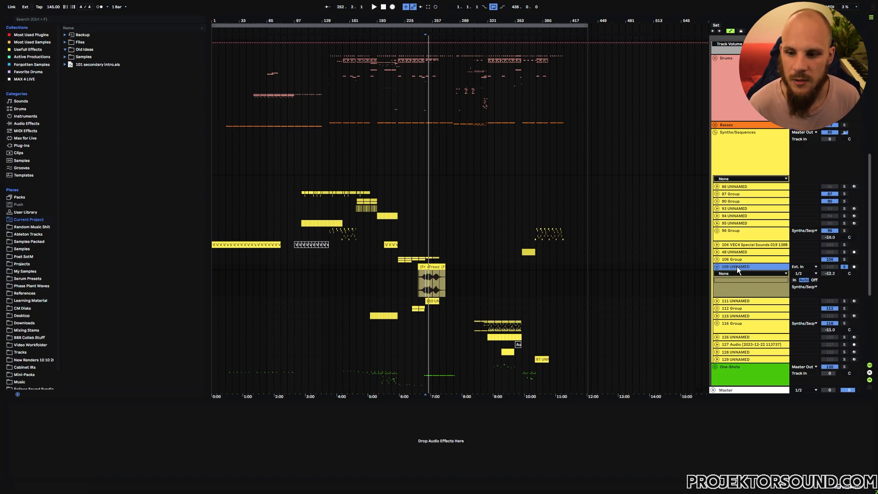
drag(737, 266, 92, 50)
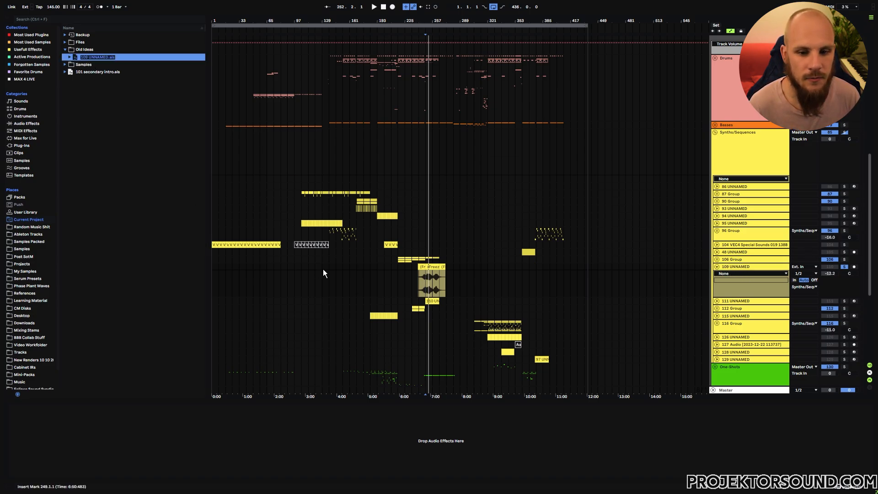
key(Return)
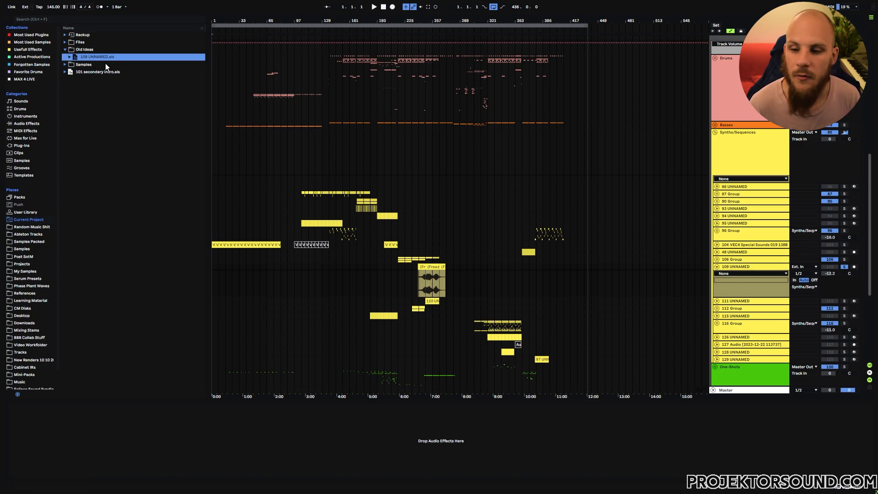
Step: Delete the 109 UNNAMED track from the arrangement and bring it back in from the Old Ideas folder
click(728, 268)
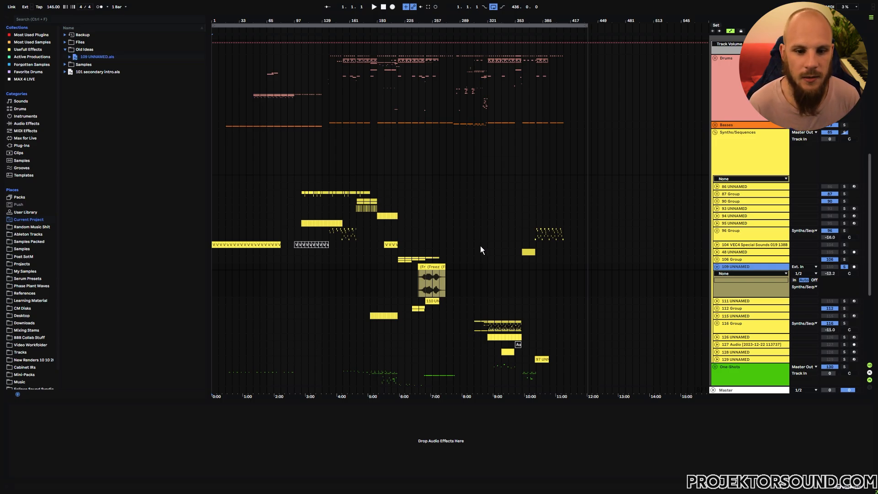
key(Delete)
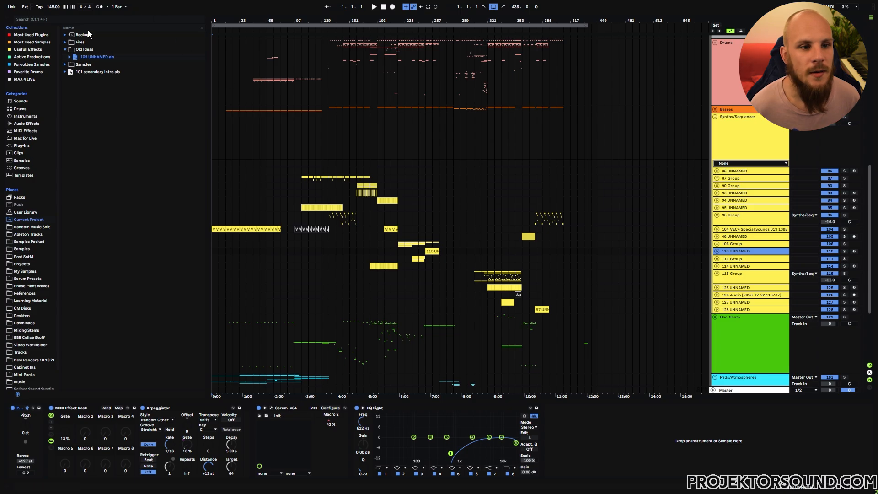
drag(96, 57, 726, 251)
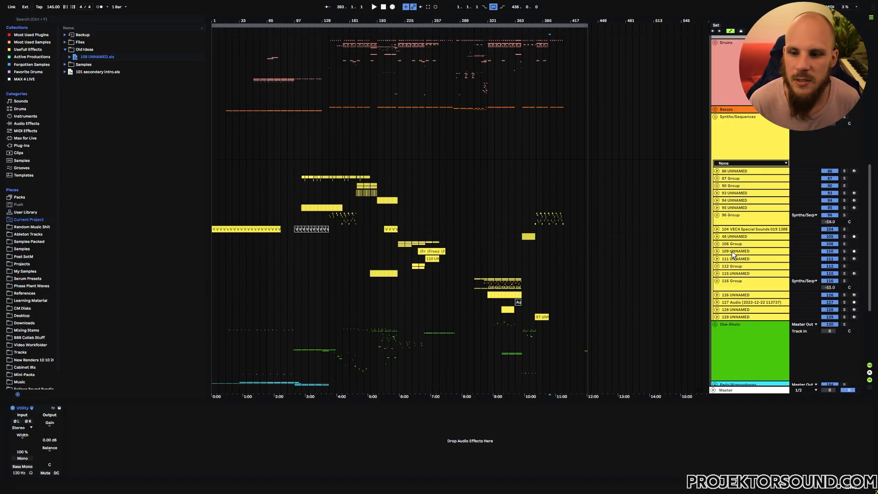
Step: Unfold the 106 Group and examine the clips on its 107, 108 and 109 UNNAMED tracks, then fold everything back
click(716, 243)
click(738, 278)
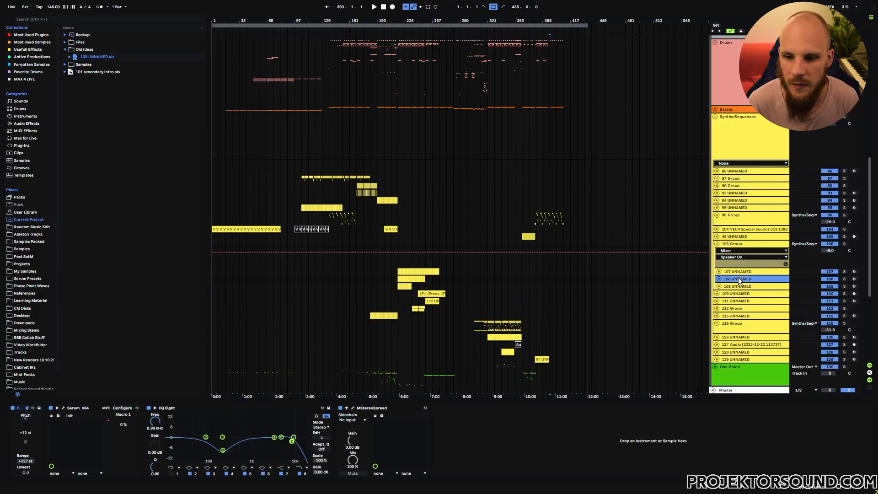
click(717, 278)
drag(398, 298, 430, 299)
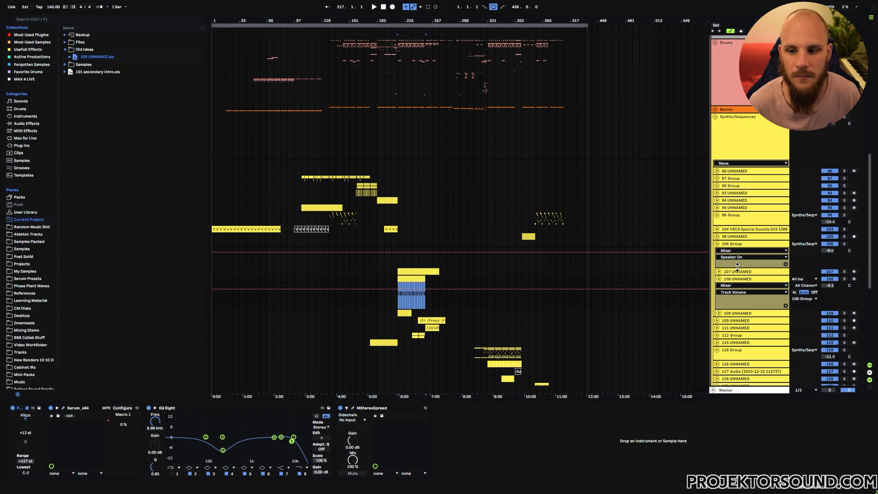
click(719, 278)
click(718, 271)
click(719, 272)
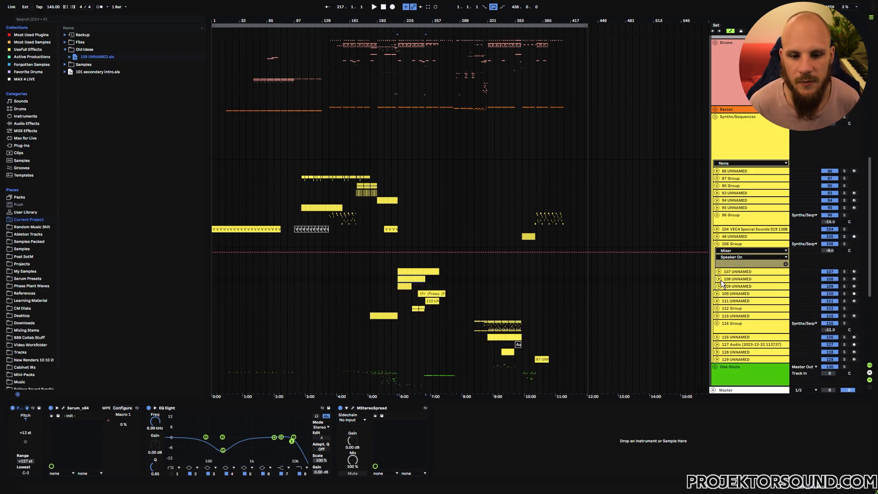
click(725, 287)
click(719, 286)
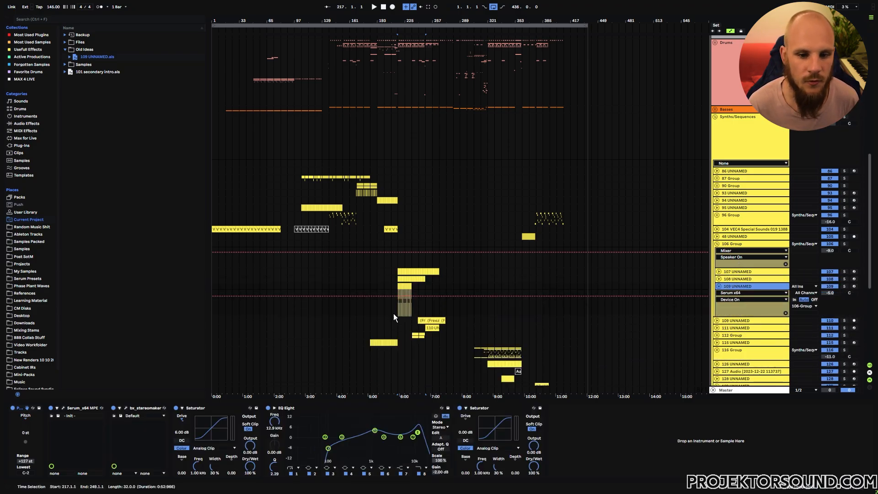
click(718, 287)
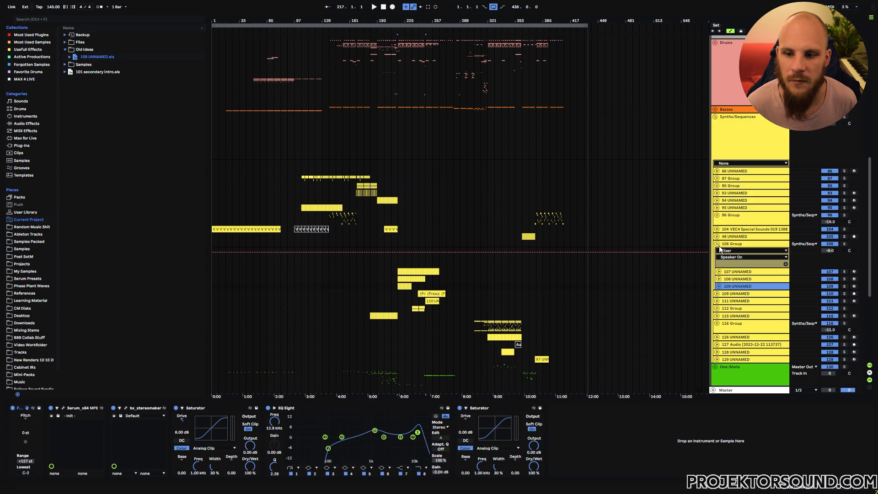
click(716, 244)
Step: Look over the whole arrangement and fold the Synths/Sequences group for an overview of all groups
scroll(397, 229, down, 5)
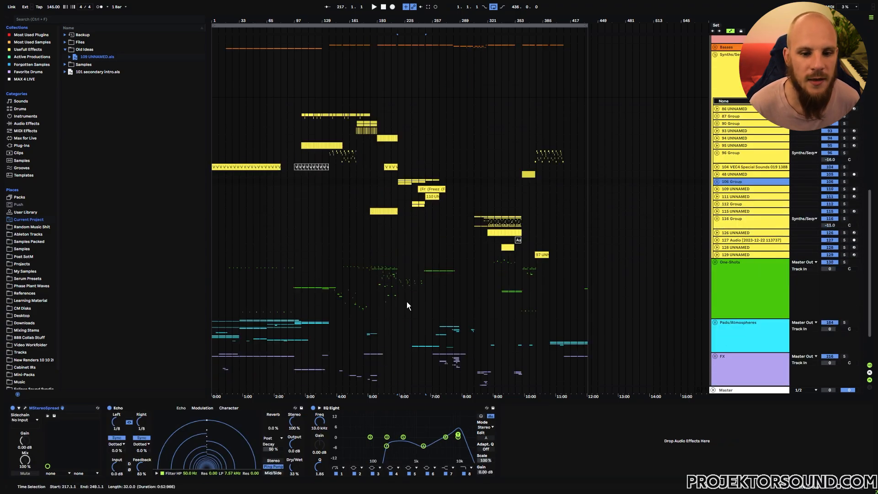
scroll(413, 282, up, 6)
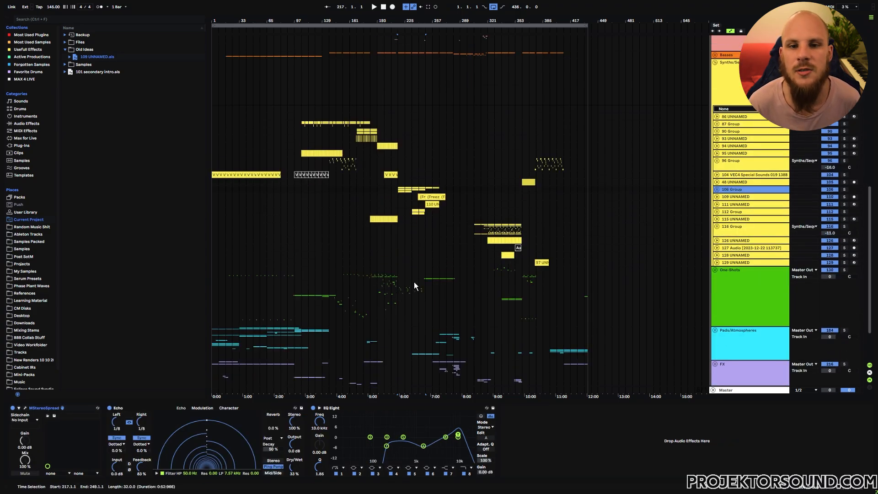
drag(400, 123, 425, 125)
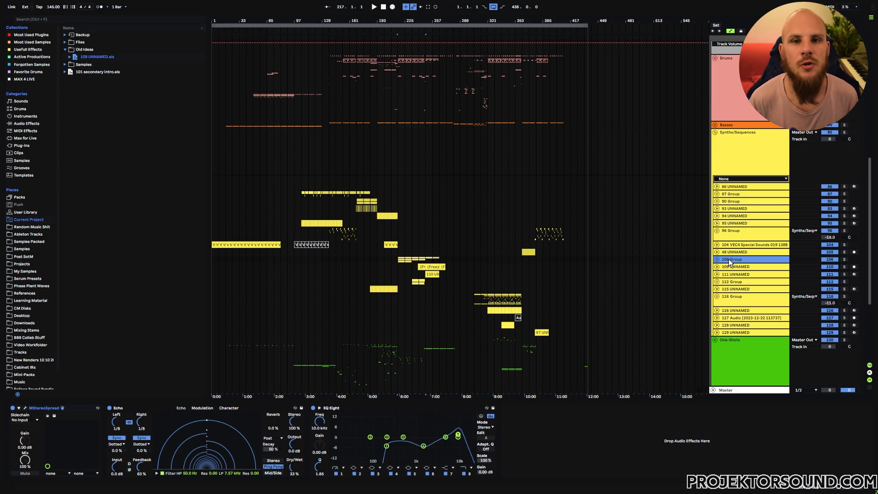
click(715, 132)
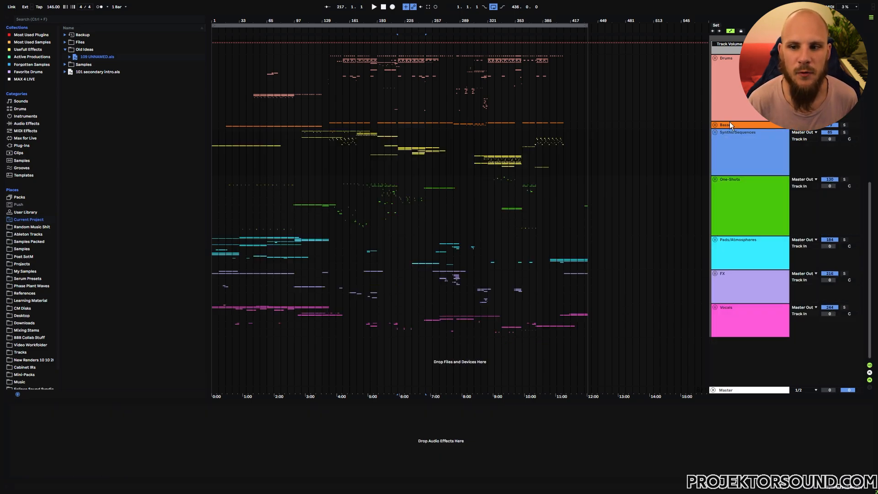
click(735, 96)
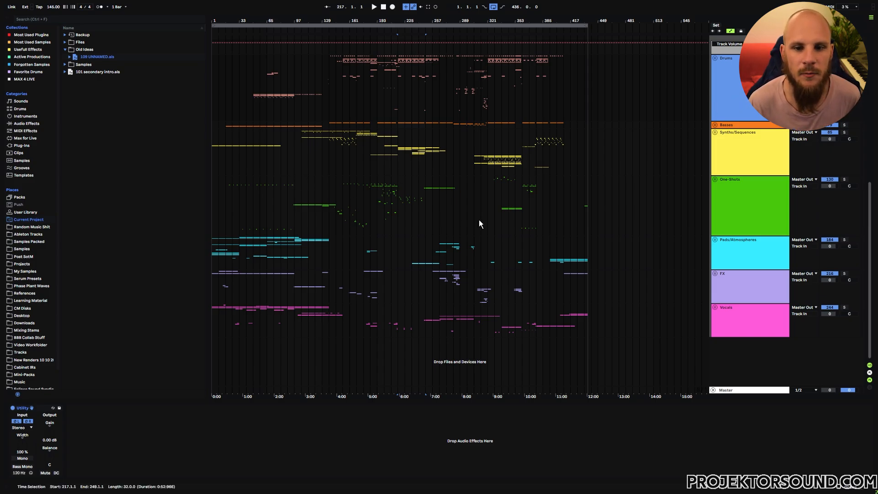
Step: Examine the One-Shots group's clip sections around bars 201, 337 to 361, and 97 to 145
drag(397, 216, 381, 218)
click(383, 218)
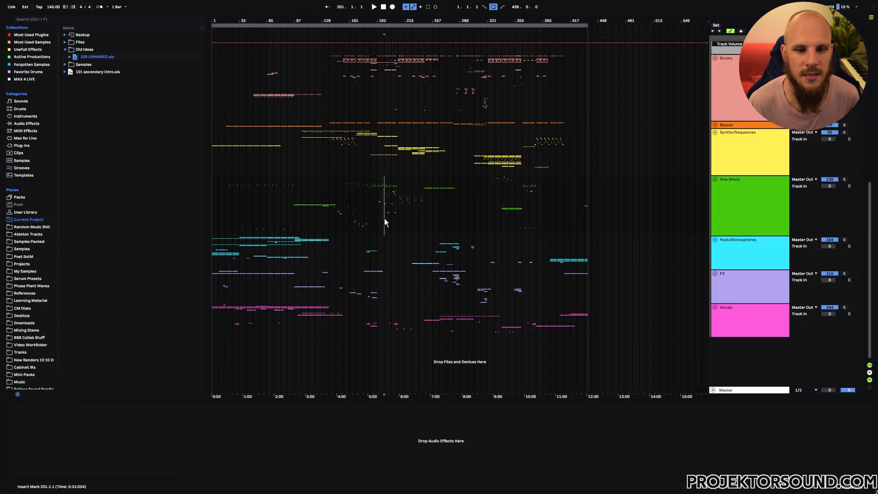
drag(502, 211, 520, 208)
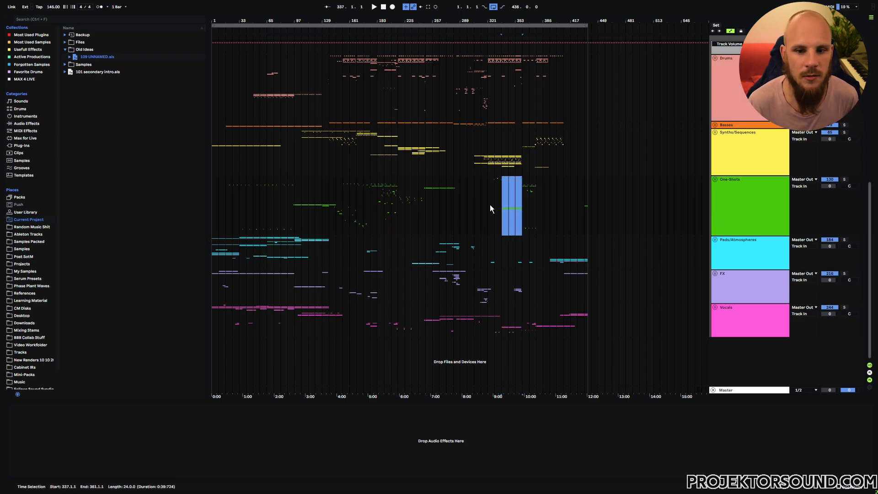
drag(421, 188, 455, 192)
drag(294, 202, 331, 211)
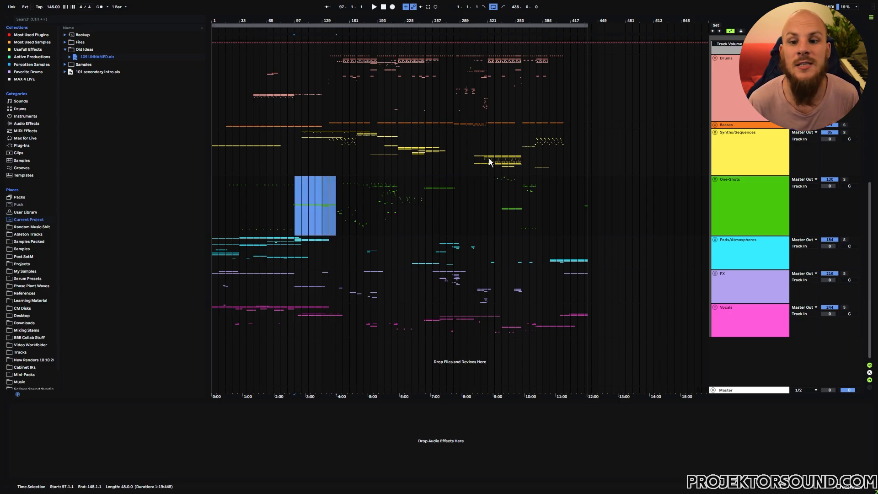
Step: Examine the Synths/Sequences group's late section through bar 409 and its similar earlier pattern
drag(489, 158, 565, 150)
click(532, 147)
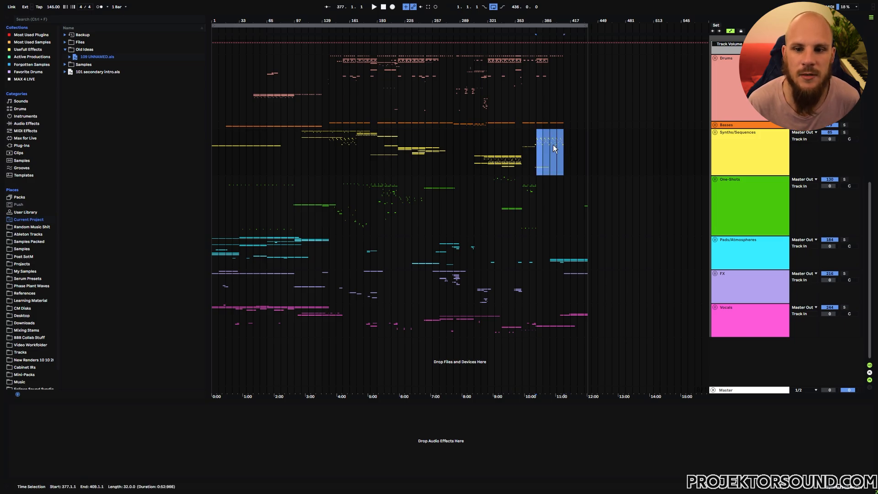
drag(350, 143, 355, 144)
click(348, 144)
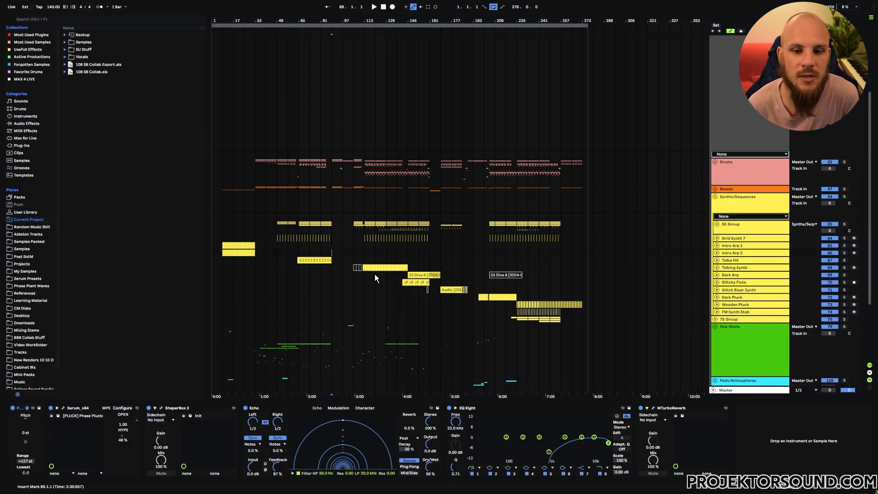
Step: In the 108 S8 Collab project, examine the SS Group's recurring clips and the synth tracks from Talba Hit to 75 Group
drag(276, 222, 521, 237)
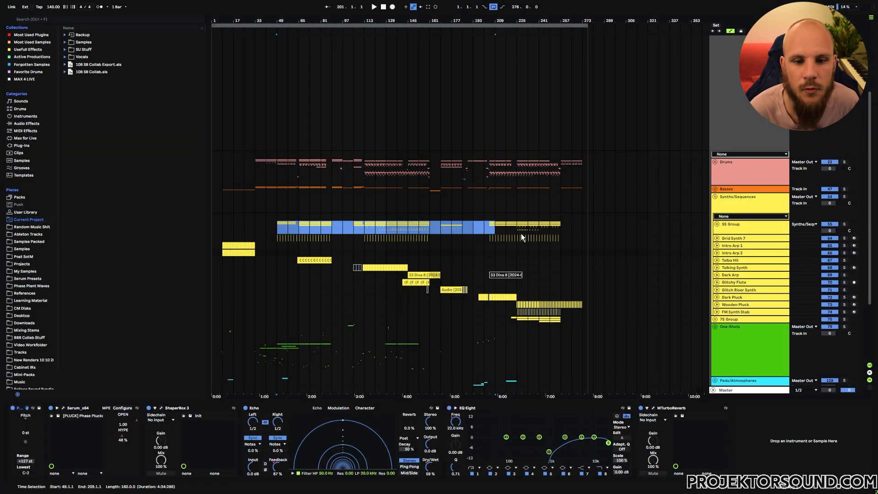
drag(288, 258, 580, 320)
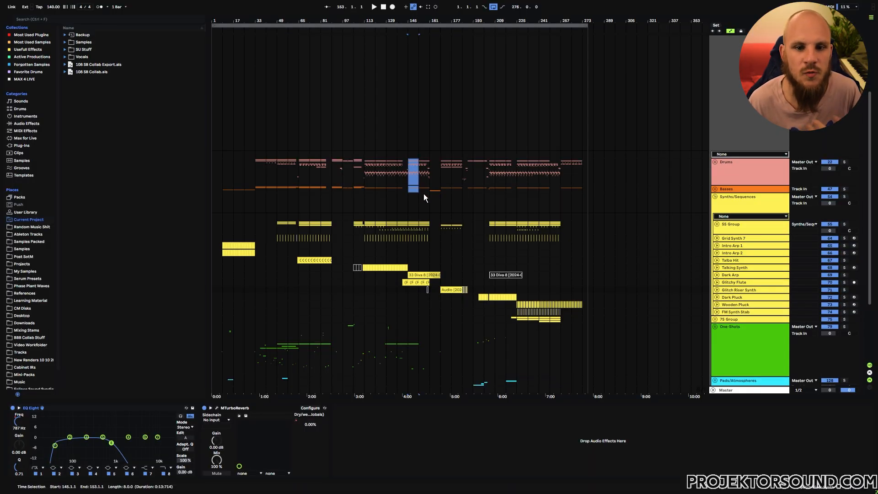
click(423, 239)
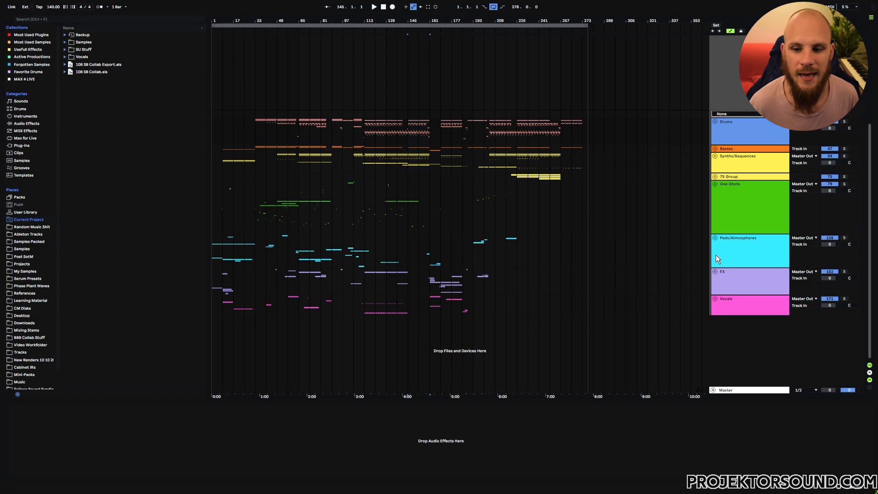
Step: Inspect the tracks inside the Vocals group, and highlight bars 193 to 265 from One-Shots down to Vocals
click(715, 299)
scroll(612, 317, down, 4)
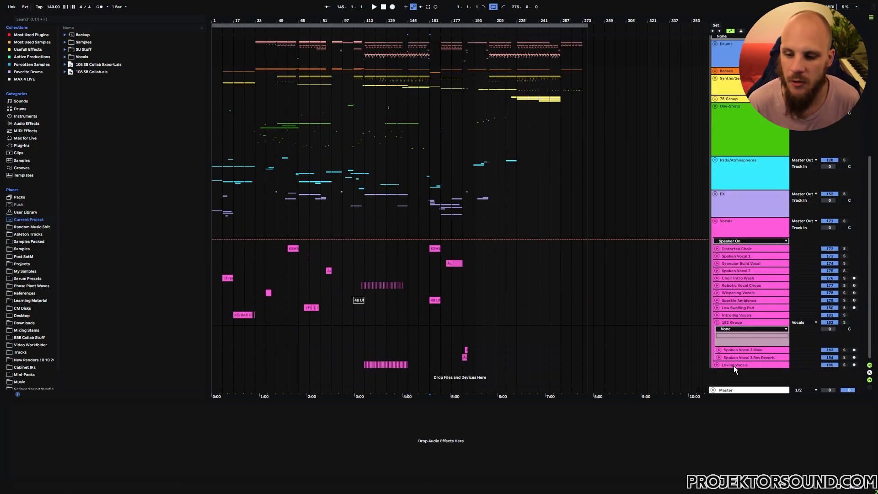
click(714, 221)
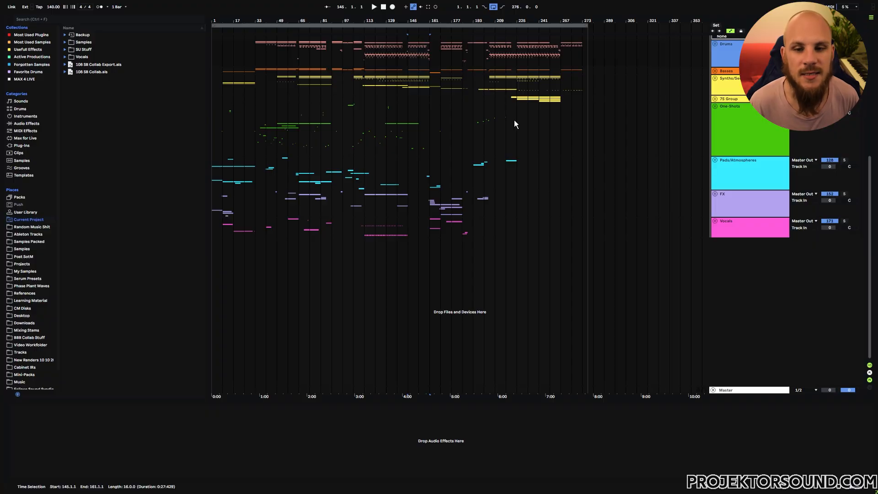
drag(473, 113, 572, 225)
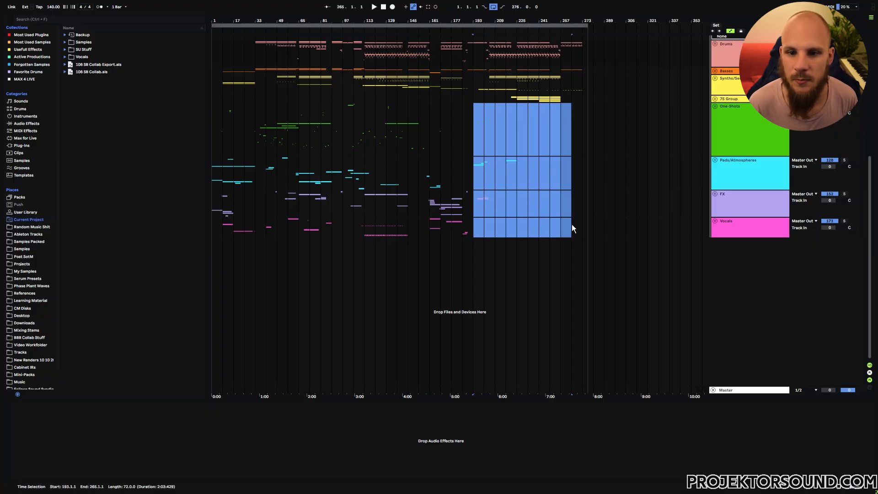
click(580, 230)
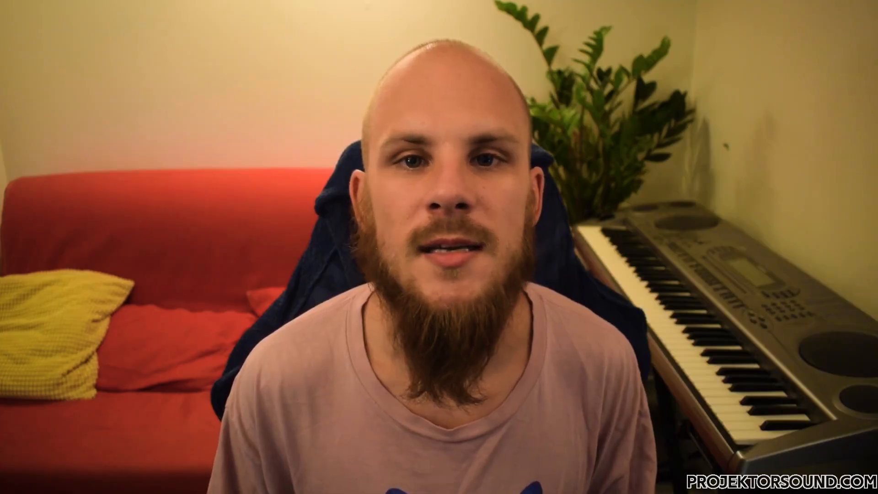